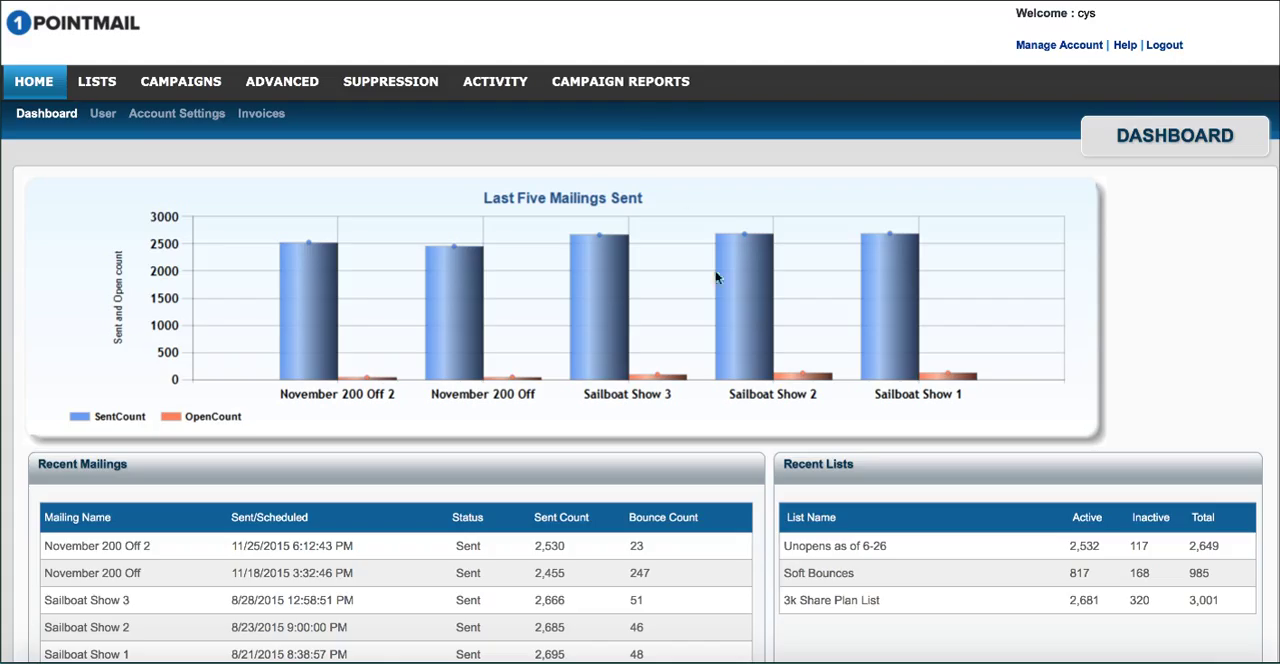
# Step: View the campaign report for the Limited Plans Still available campaign, including its email stats and impact chart
pyautogui.click(597, 84)
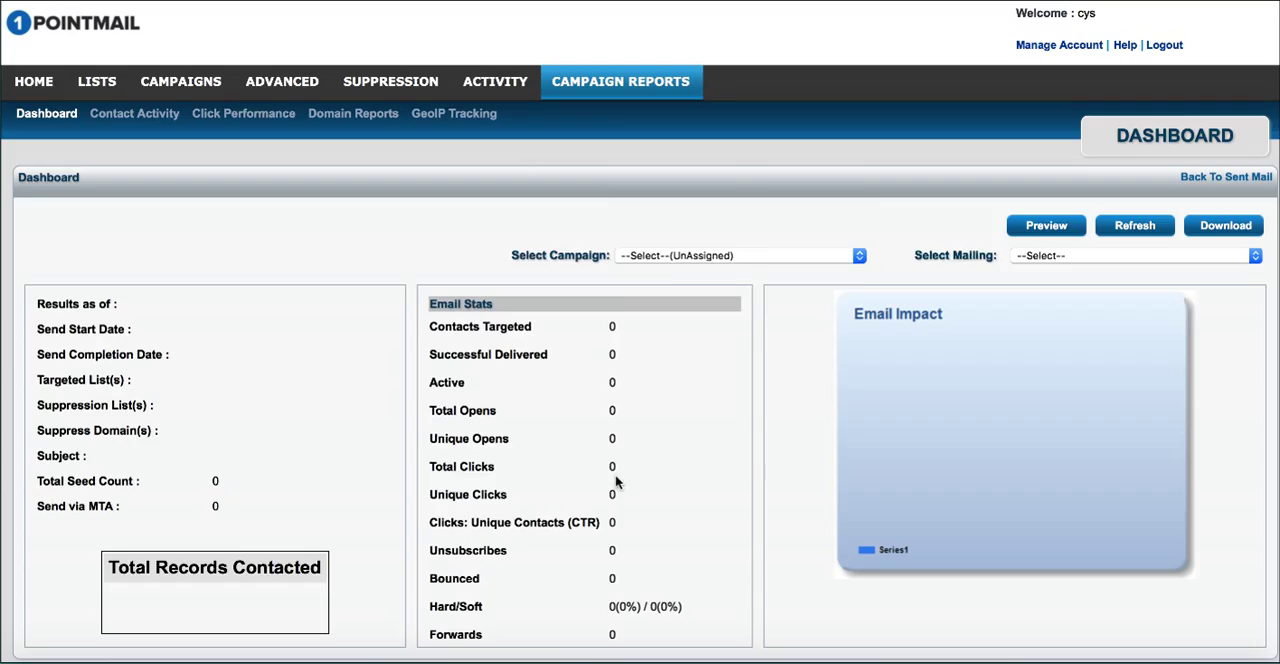
pyautogui.click(760, 256)
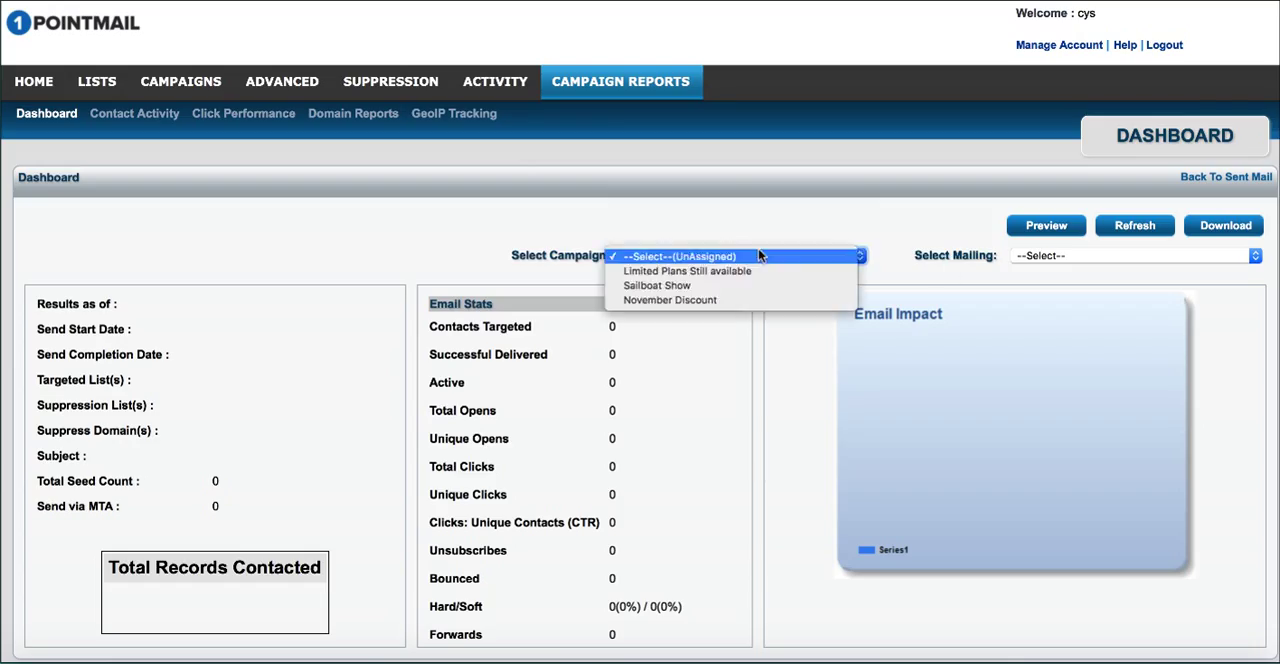
pyautogui.click(665, 276)
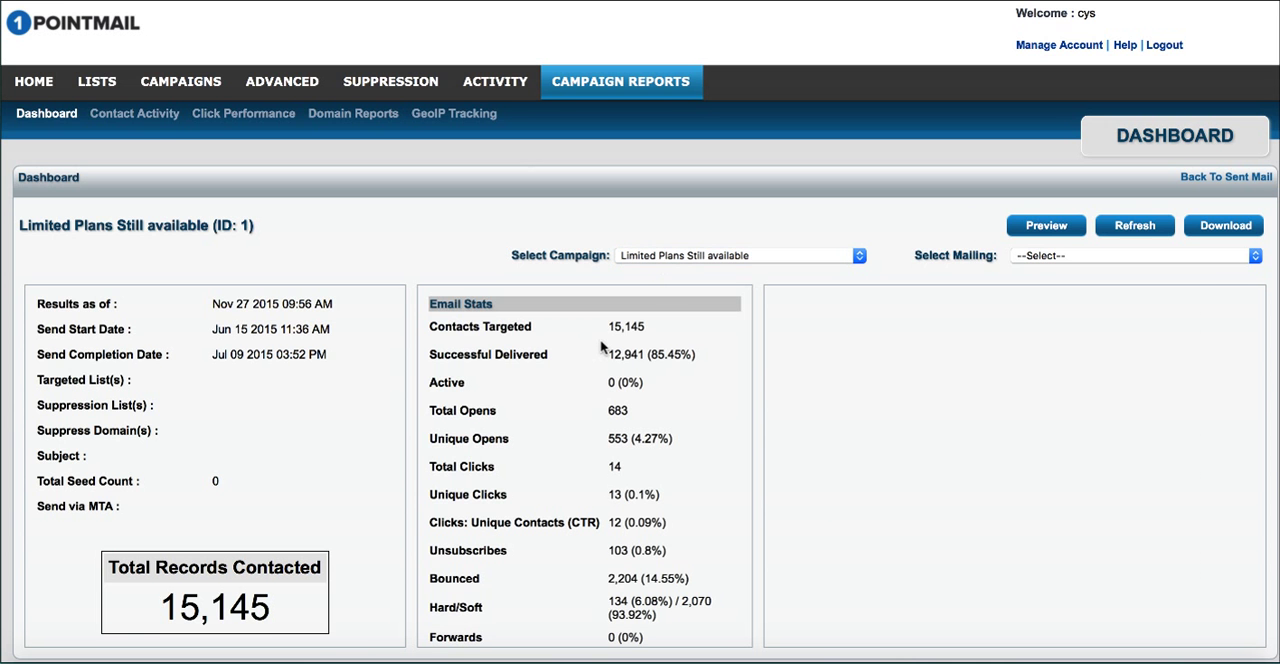
pyautogui.scroll(-2, 600, 347)
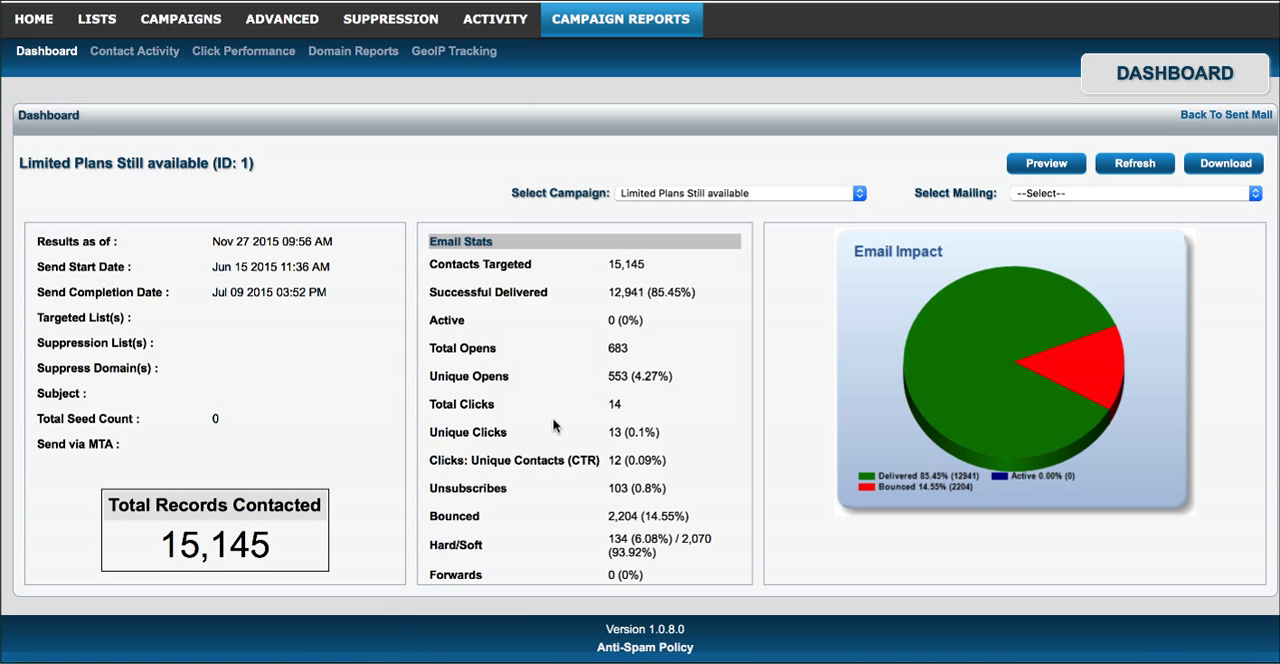
pyautogui.scroll(1, 552, 427)
pyautogui.scroll(2, 552, 427)
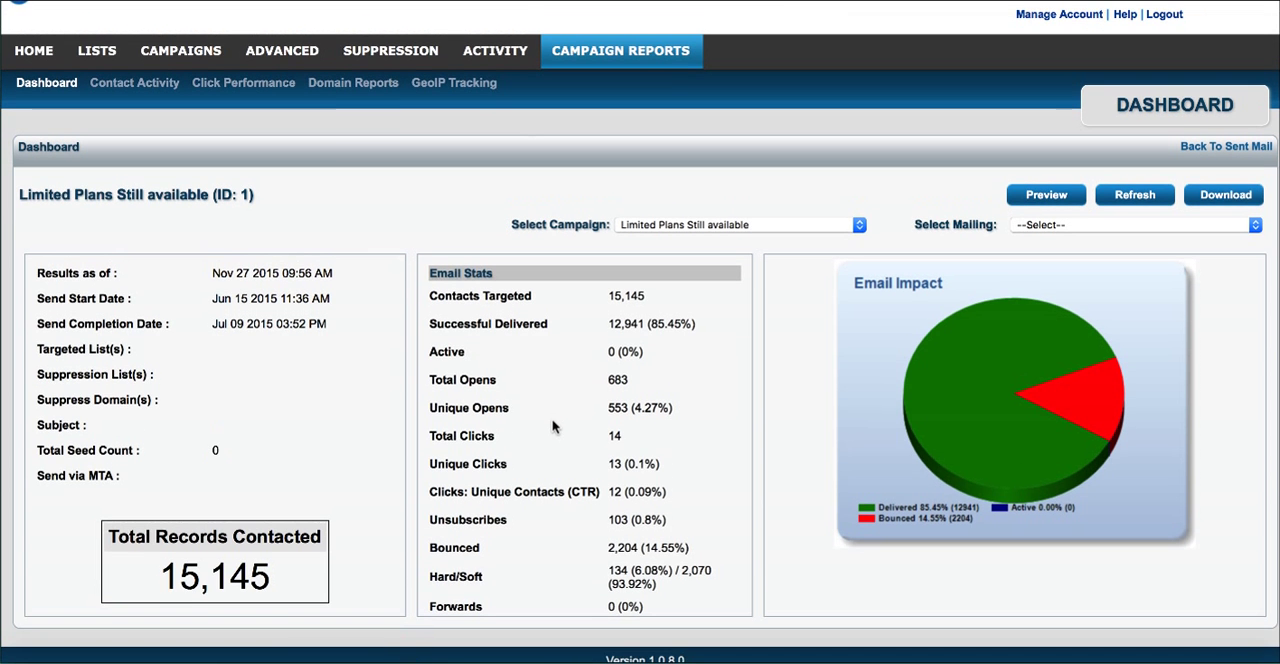
# Step: Narrow the campaign report to the SharePlan 1 mailing
pyautogui.click(1051, 226)
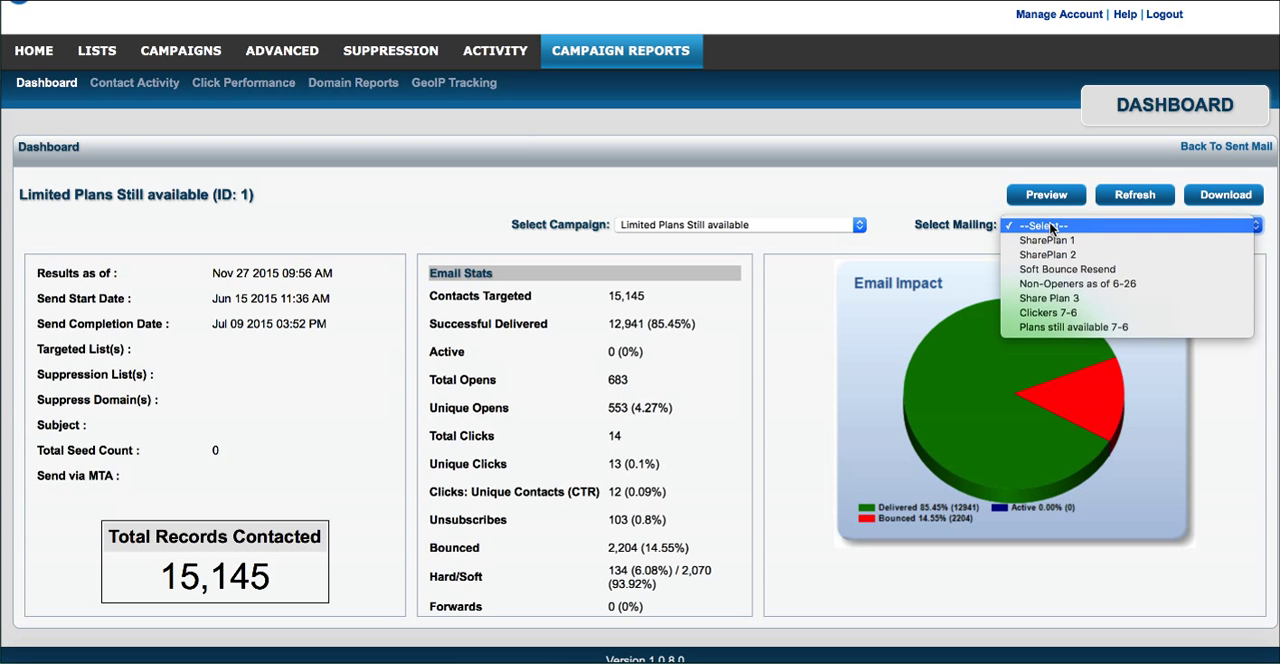
pyautogui.click(1051, 226)
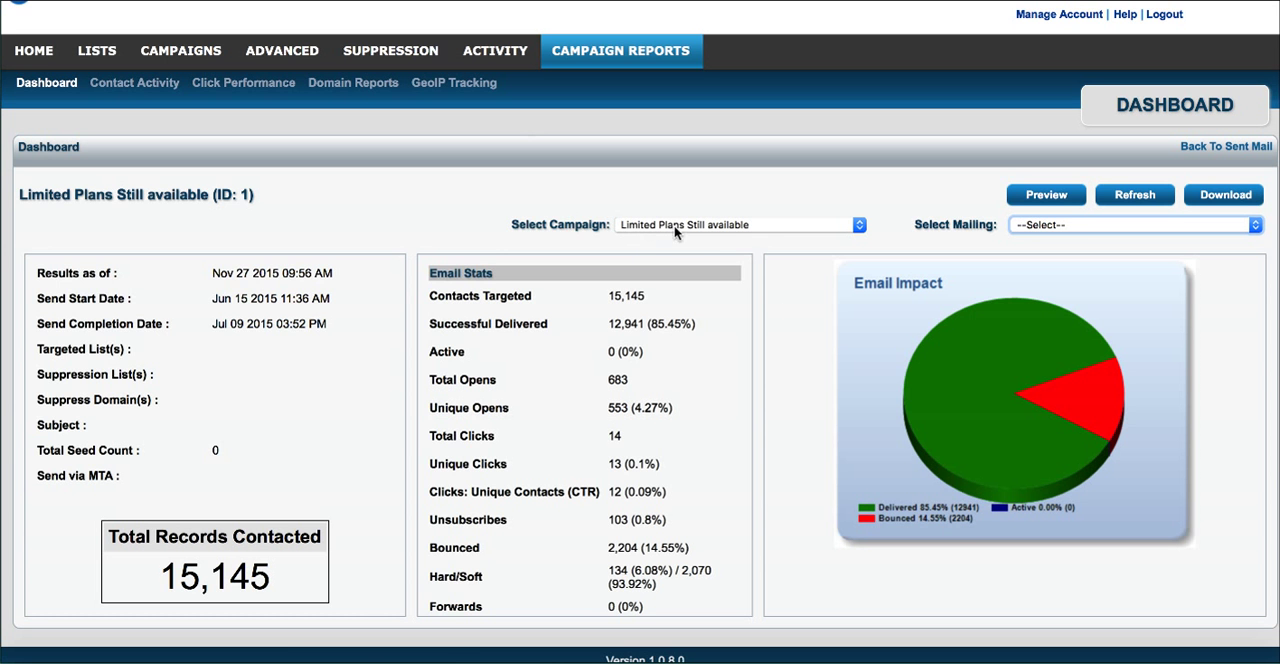
pyautogui.click(1069, 226)
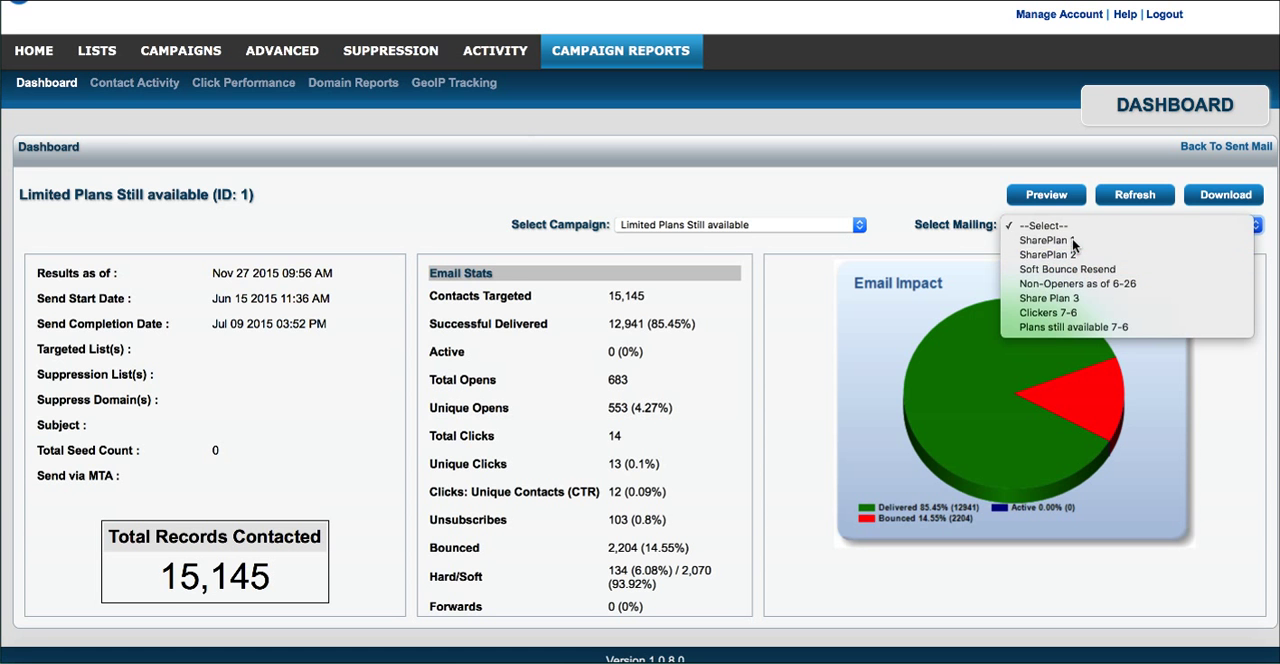
pyautogui.click(1073, 242)
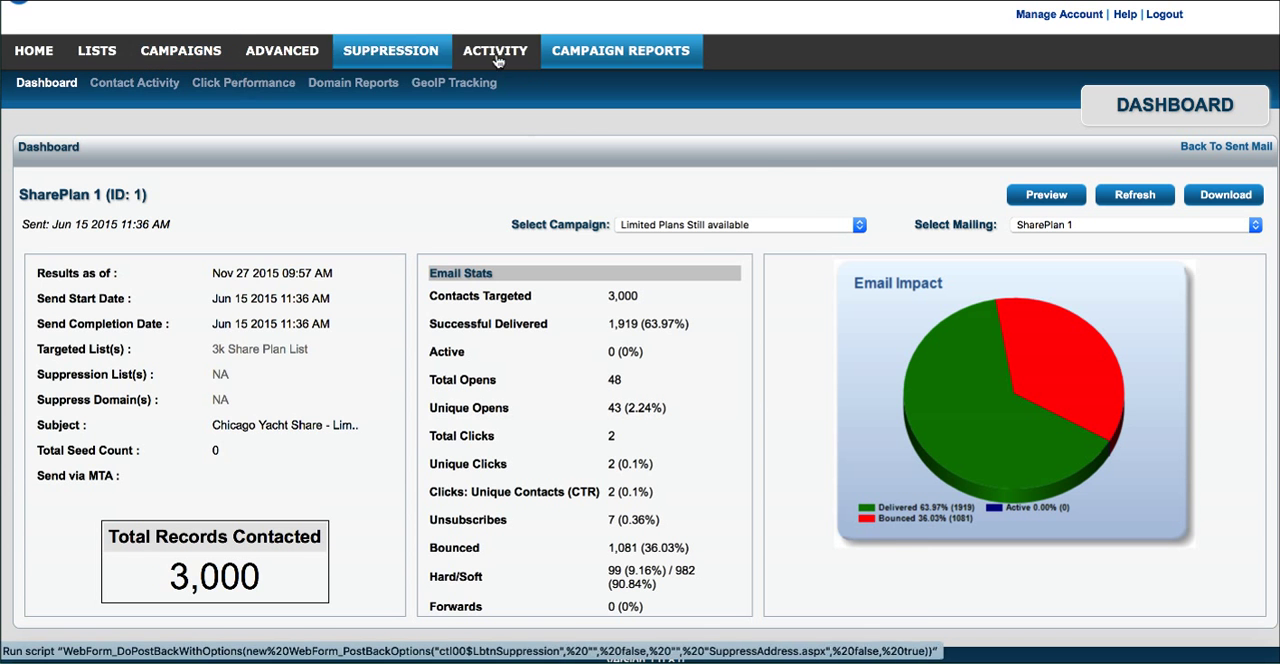
# Step: Create and save a campaign named New Campaign 3, without a description
pyautogui.click(201, 53)
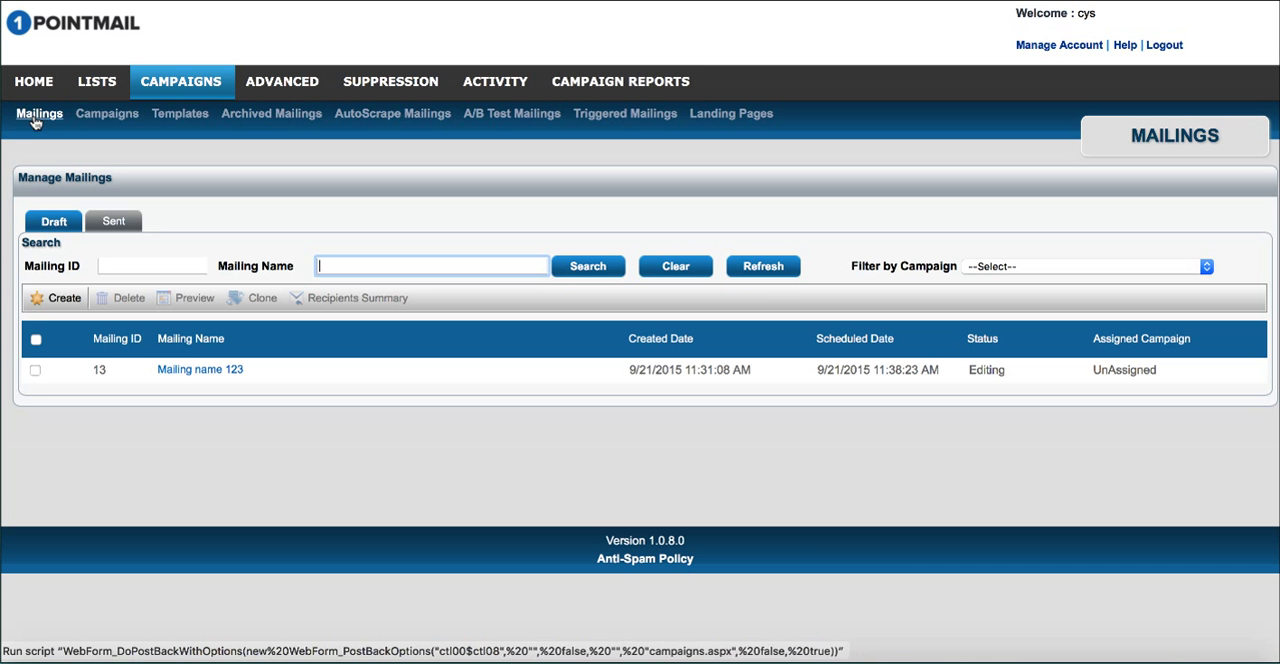
pyautogui.click(110, 115)
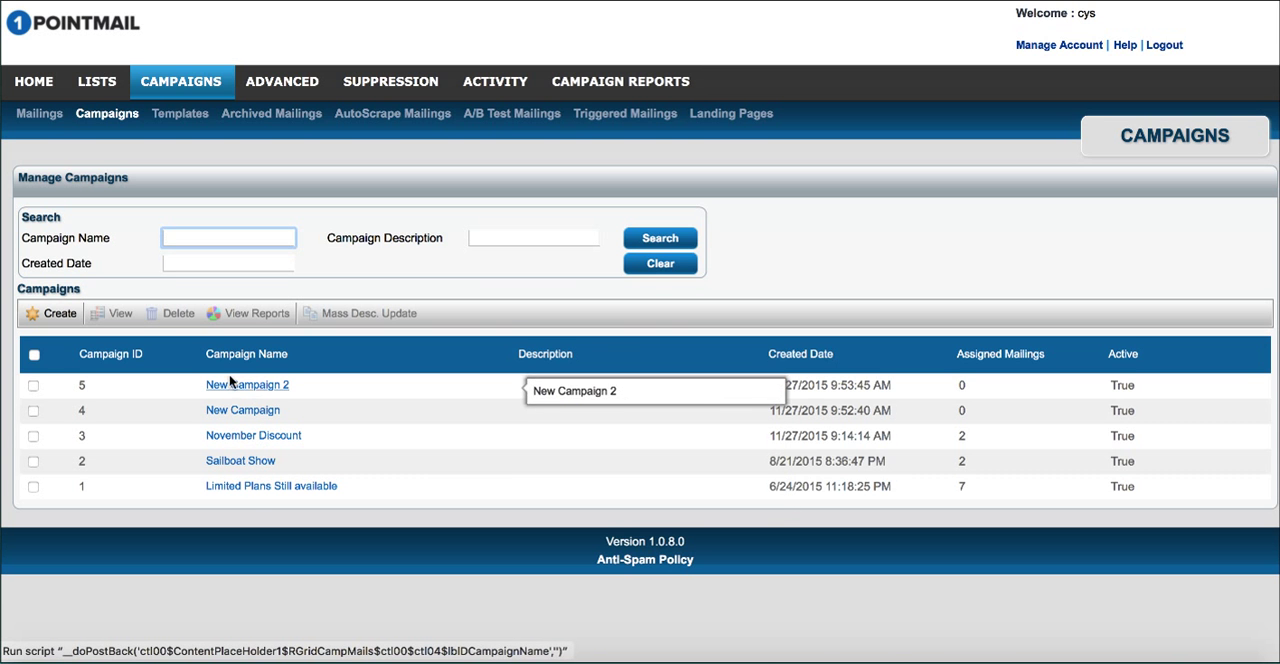
pyautogui.click(68, 320)
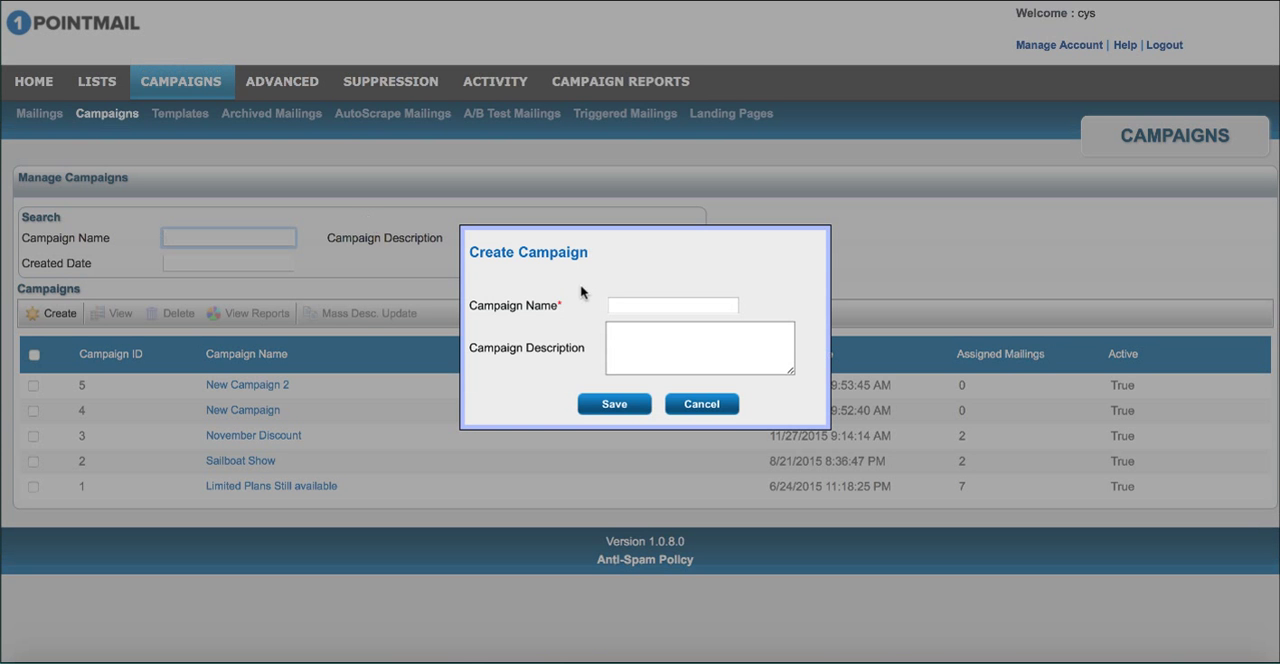
pyautogui.click(653, 306)
pyautogui.write('New Campa')
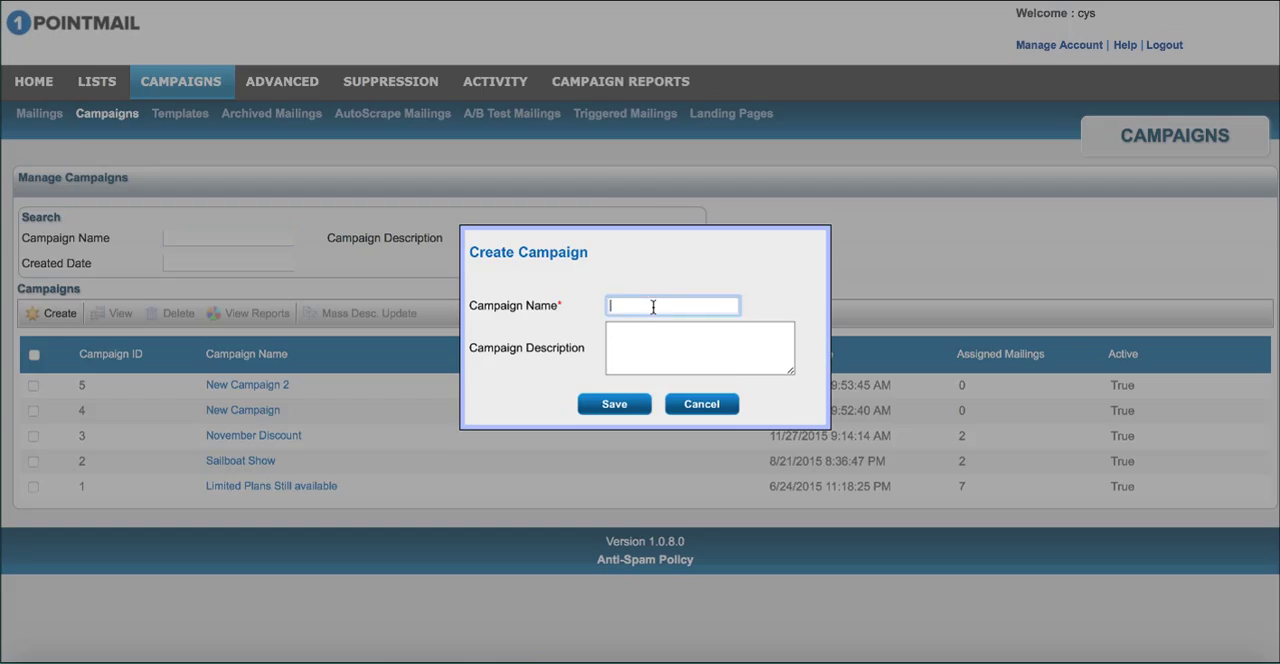
pyautogui.write('ign 3')
pyautogui.click(618, 405)
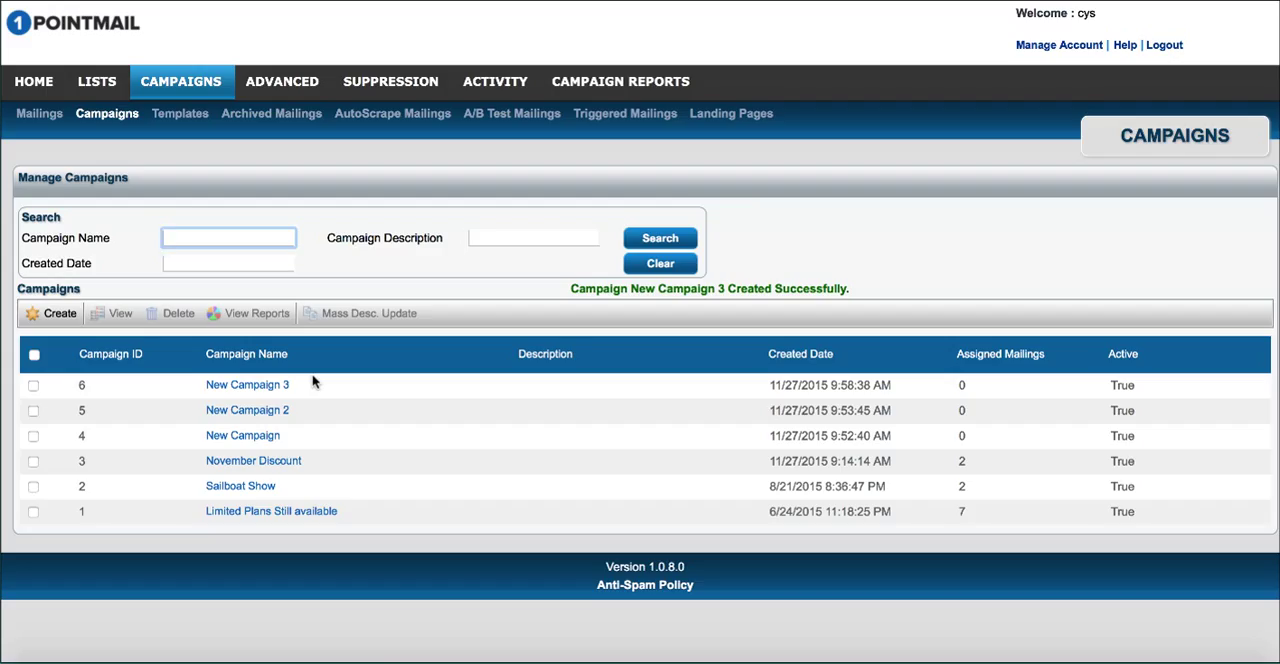
# Step: Start a new mailing and set its assigned campaign to New Campaign 3
pyautogui.click(43, 116)
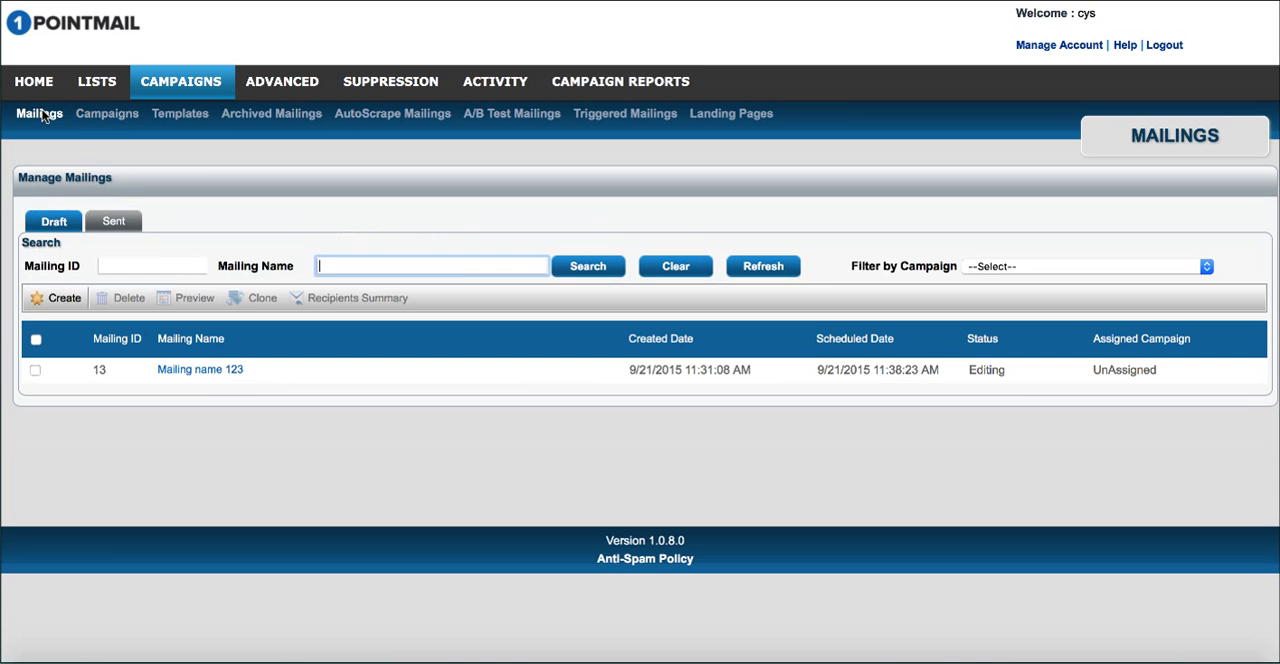
pyautogui.click(52, 302)
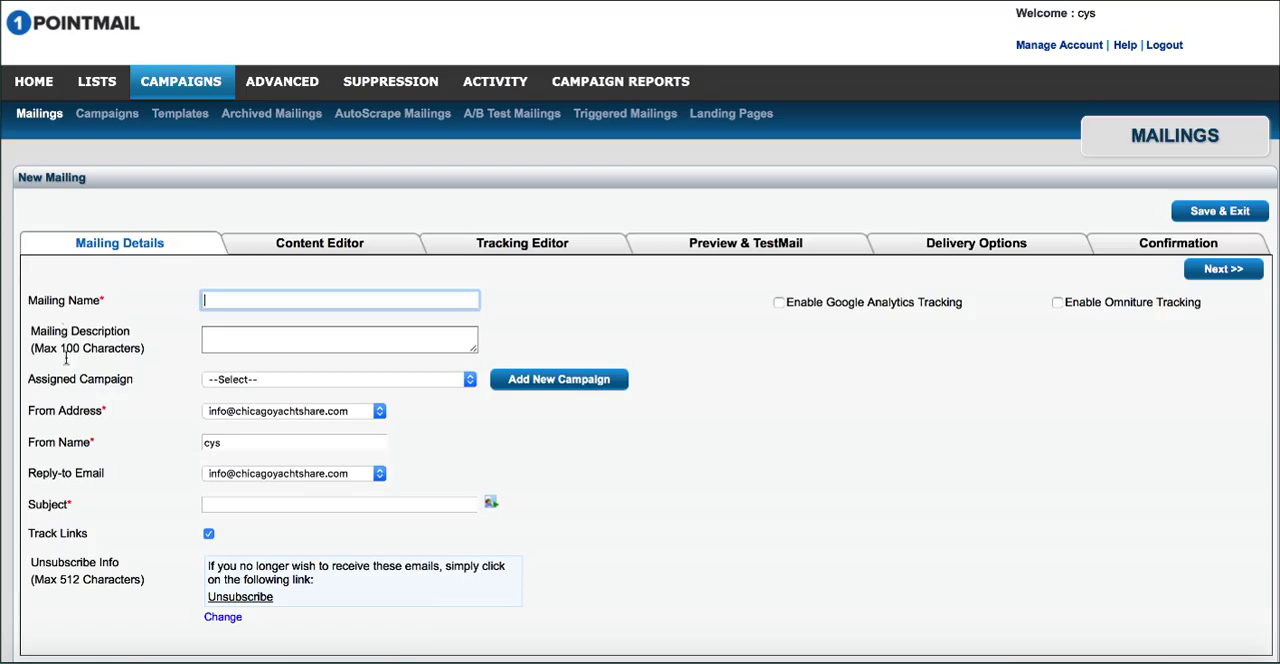
pyautogui.moveTo(27, 384); pyautogui.dragTo(133, 382)
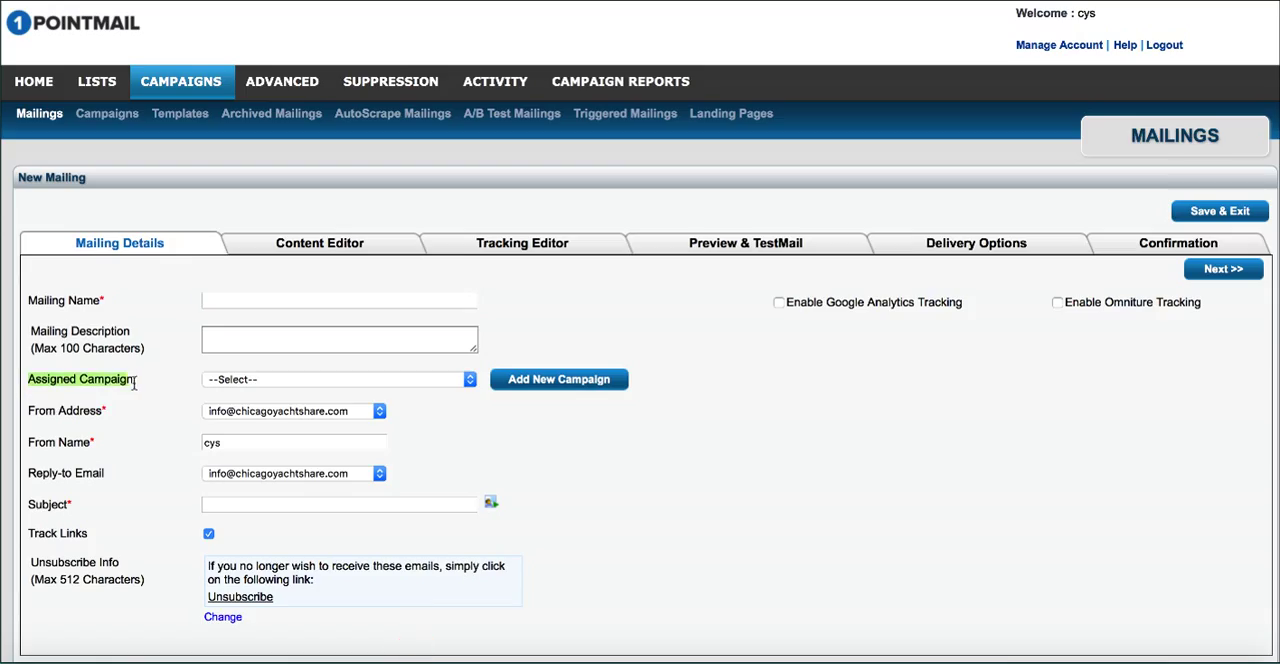
pyautogui.click(234, 388)
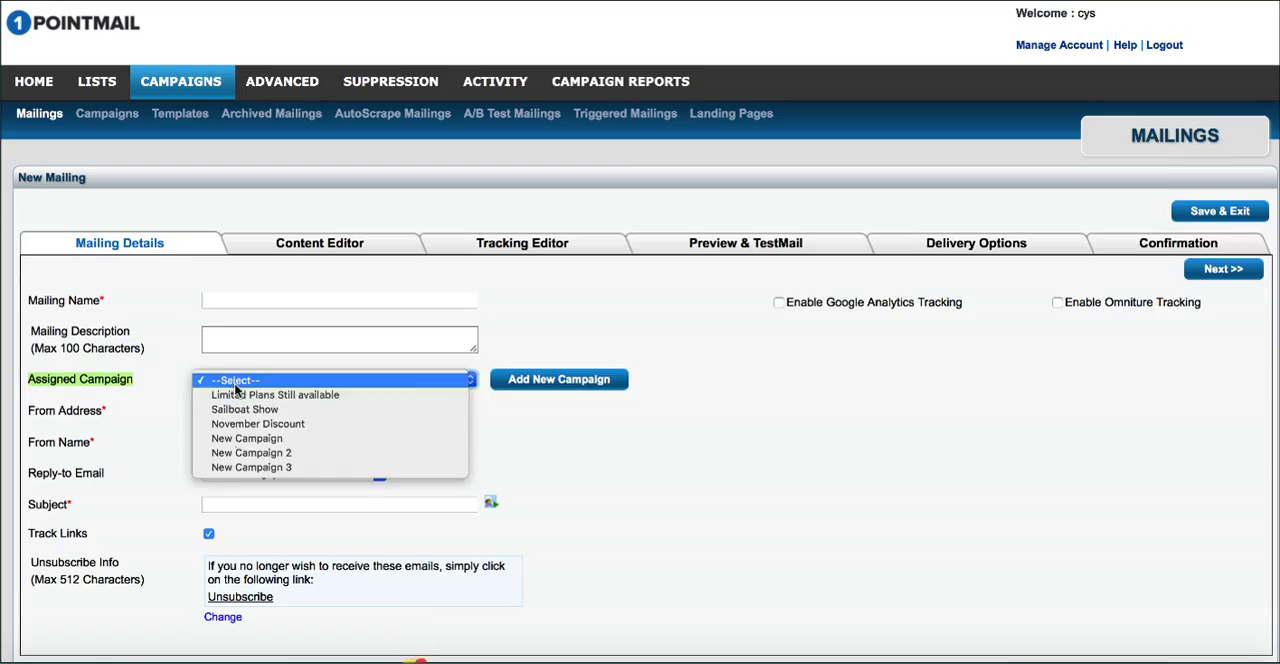
pyautogui.click(236, 467)
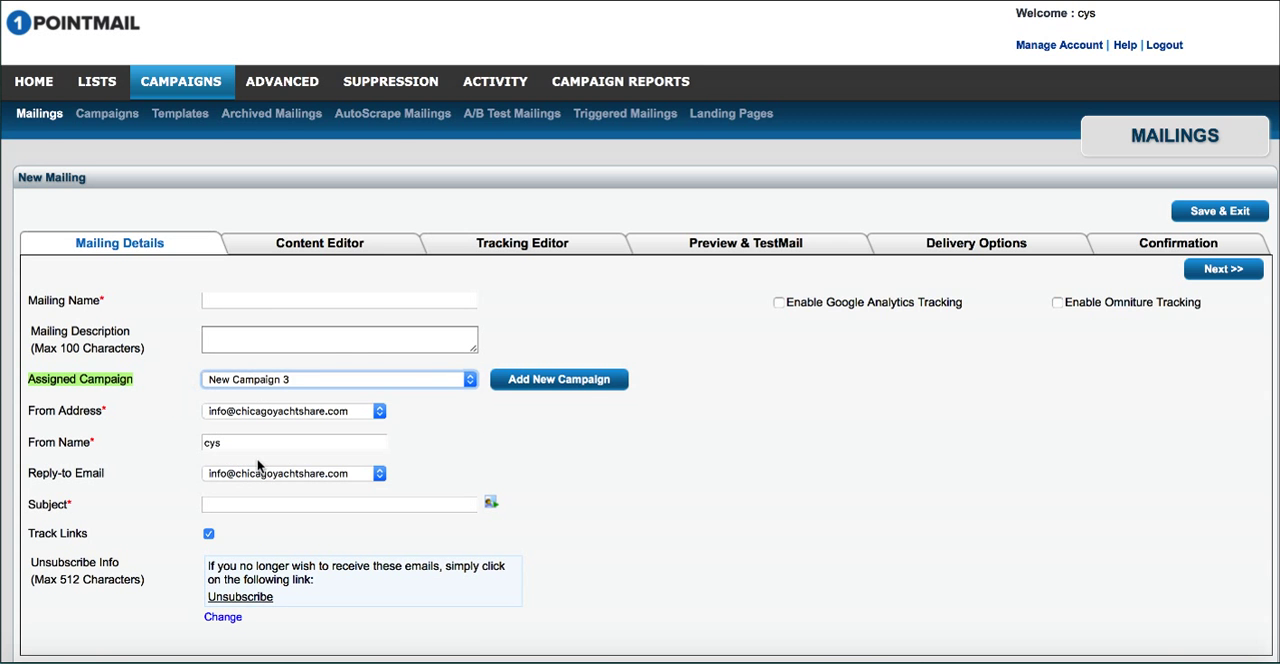
pyautogui.click(625, 422)
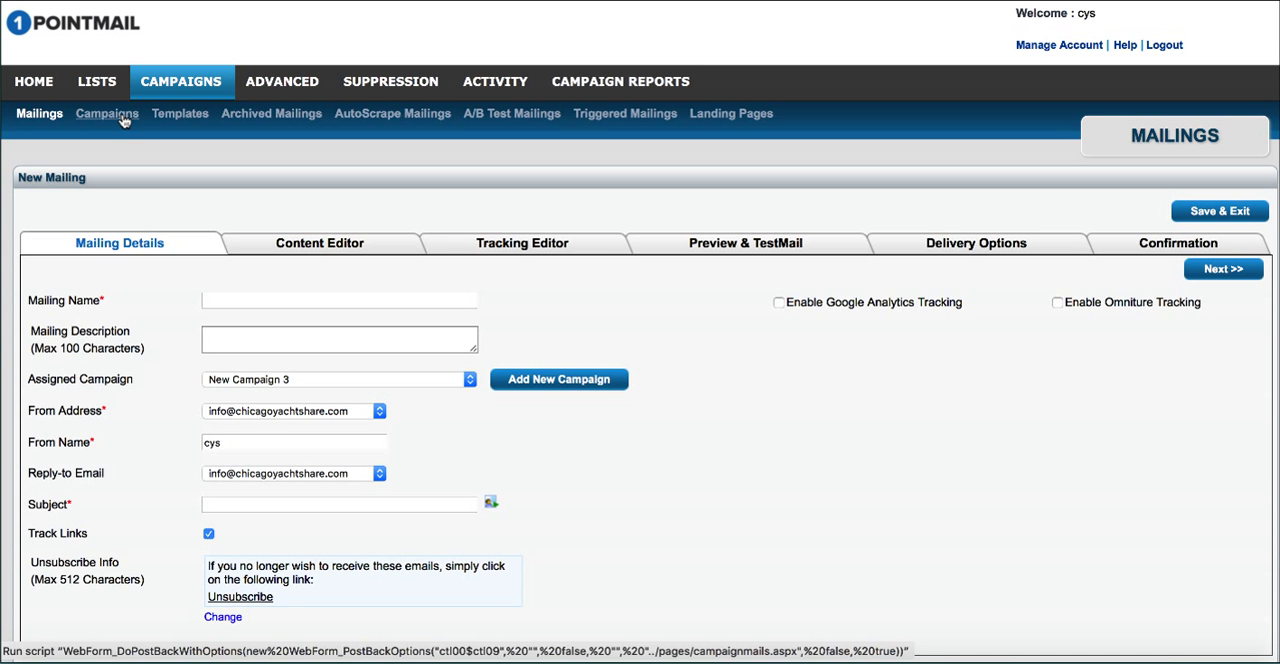
# Step: Look at the form for adding a campaign from within the mailing details, cancel it, and review the assignable campaigns
pyautogui.click(545, 396)
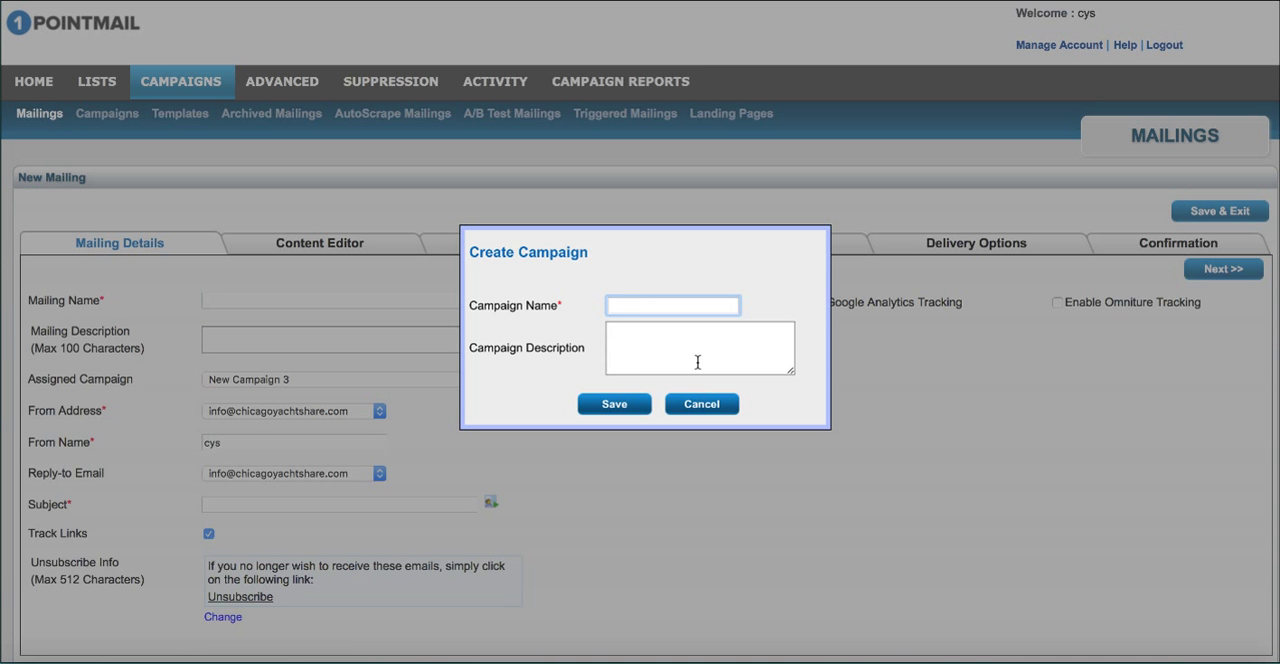
pyautogui.click(705, 403)
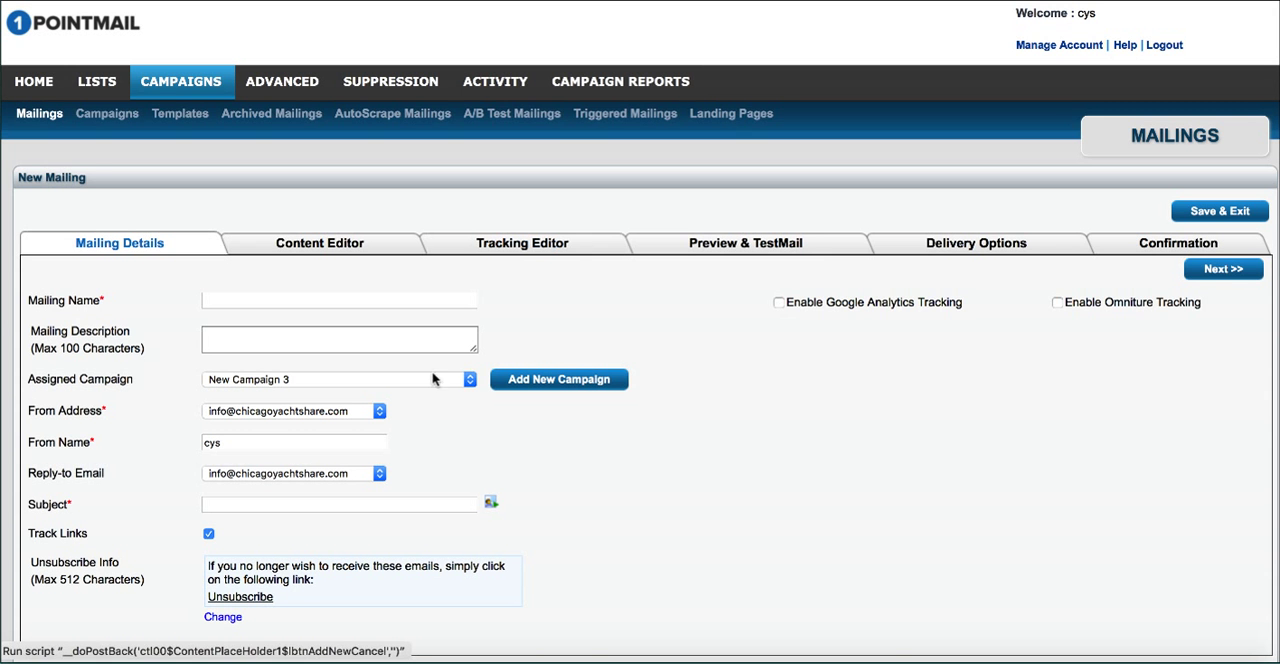
pyautogui.click(285, 380)
pyautogui.click(285, 381)
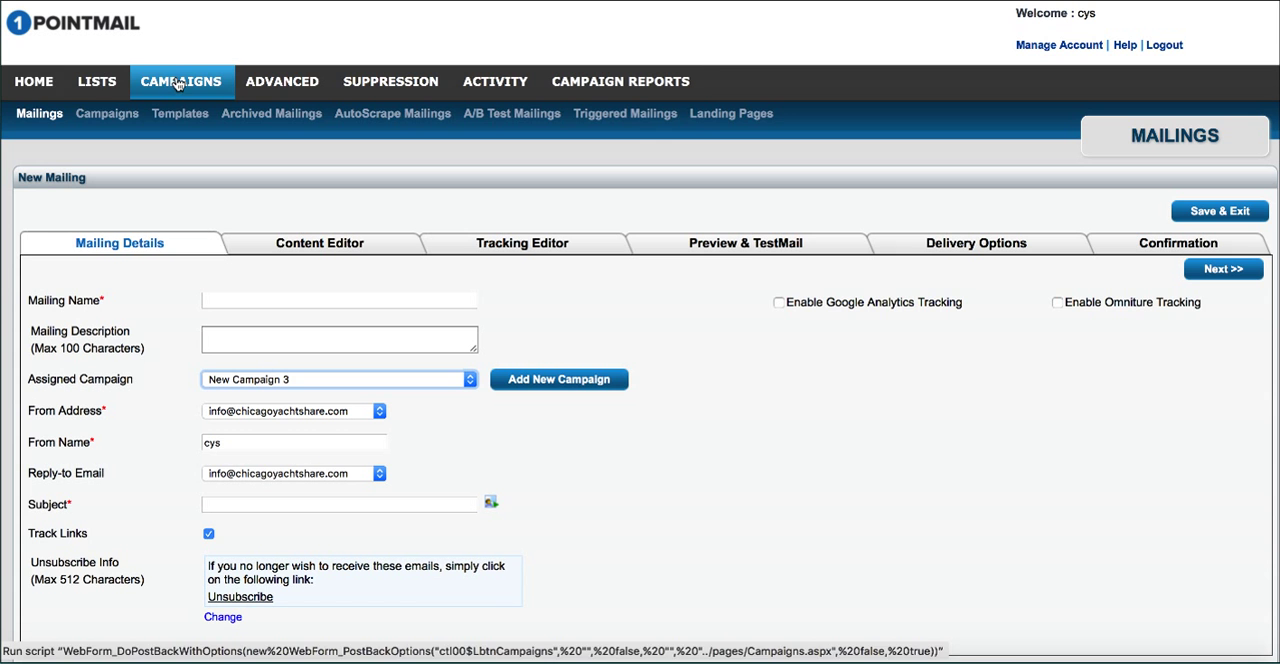
# Step: Assign both sent mailings, November 200 Off 2 and November 200 Off, to the Sailboat Show campaign
pyautogui.click(39, 108)
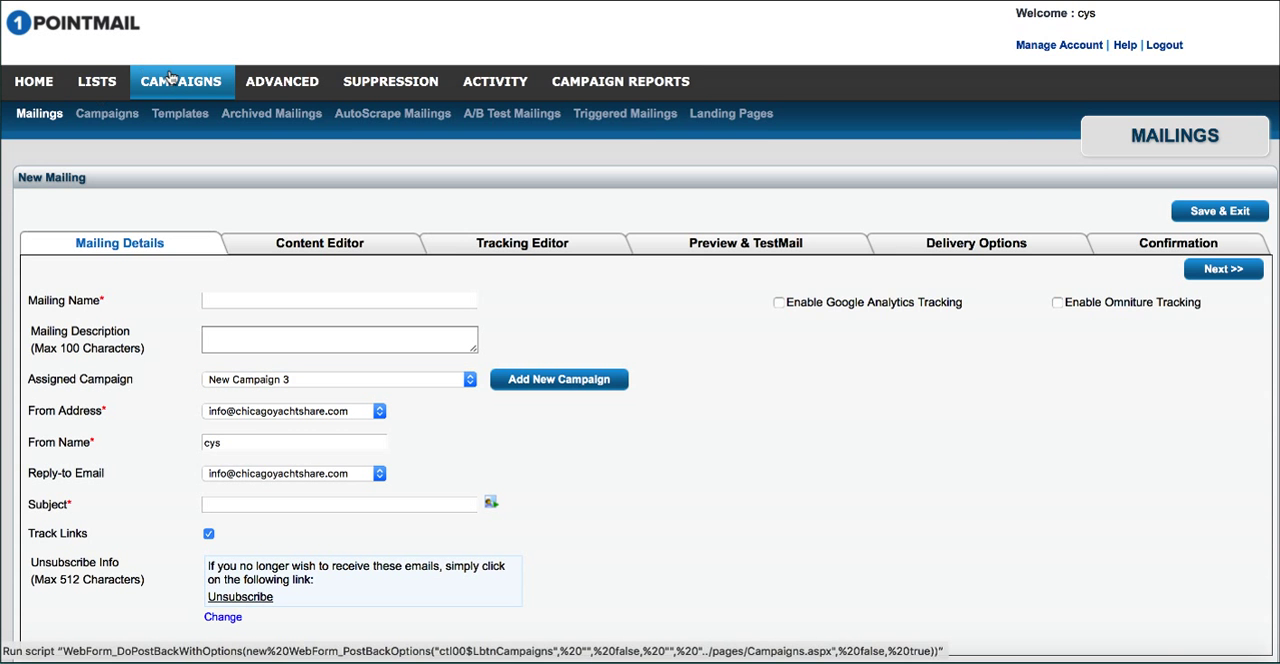
pyautogui.click(42, 114)
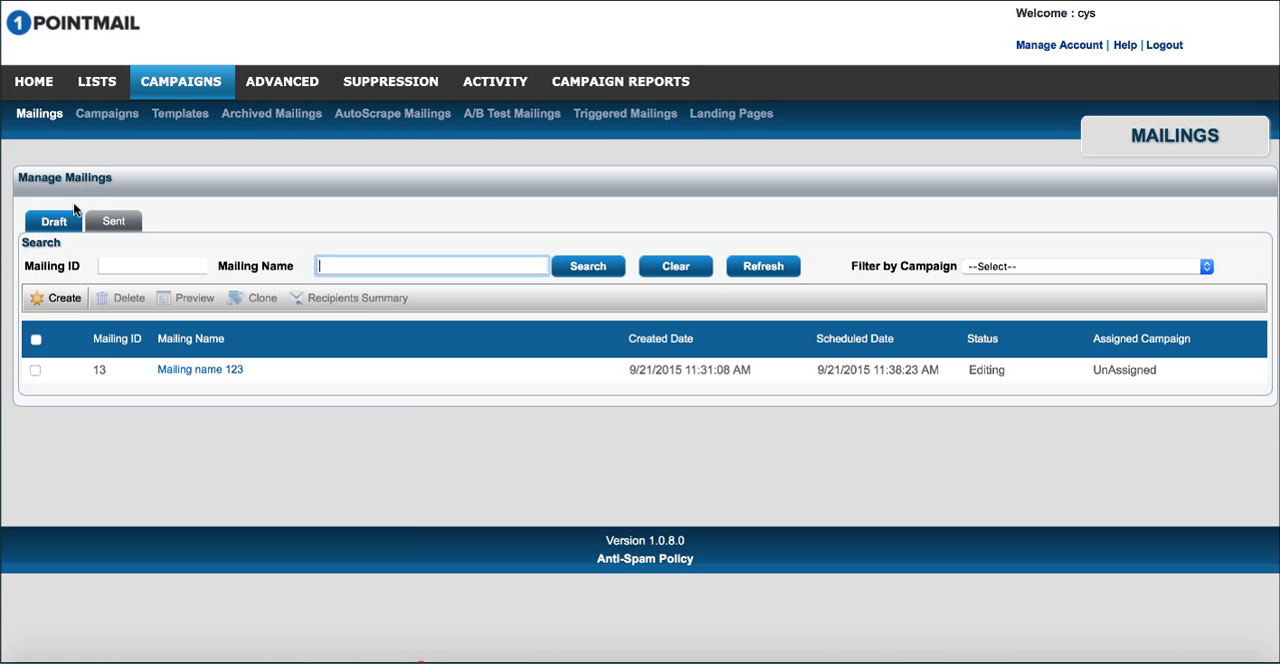
pyautogui.click(108, 223)
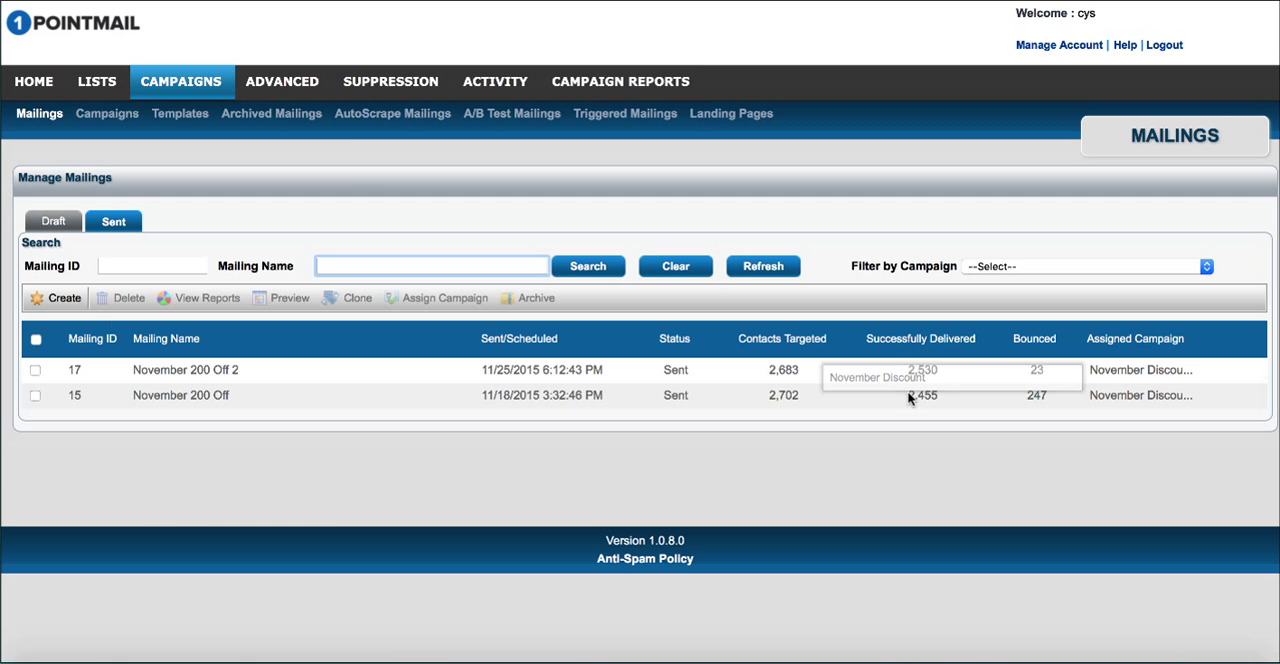
pyautogui.click(37, 373)
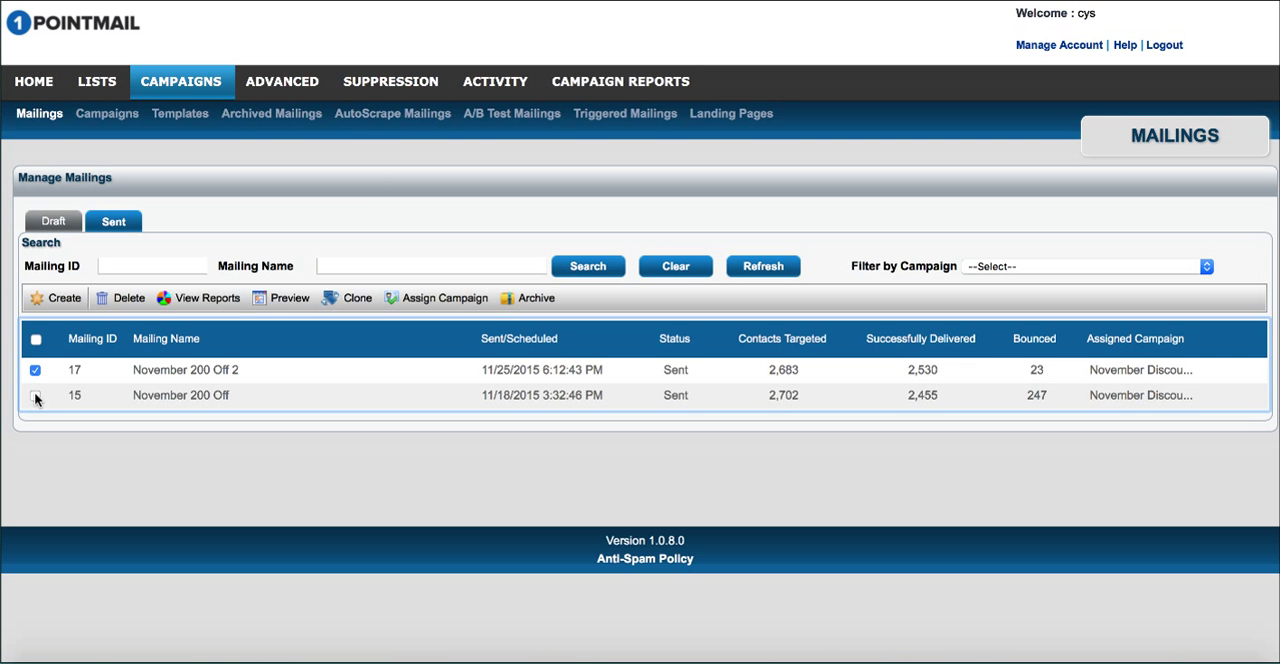
pyautogui.click(35, 396)
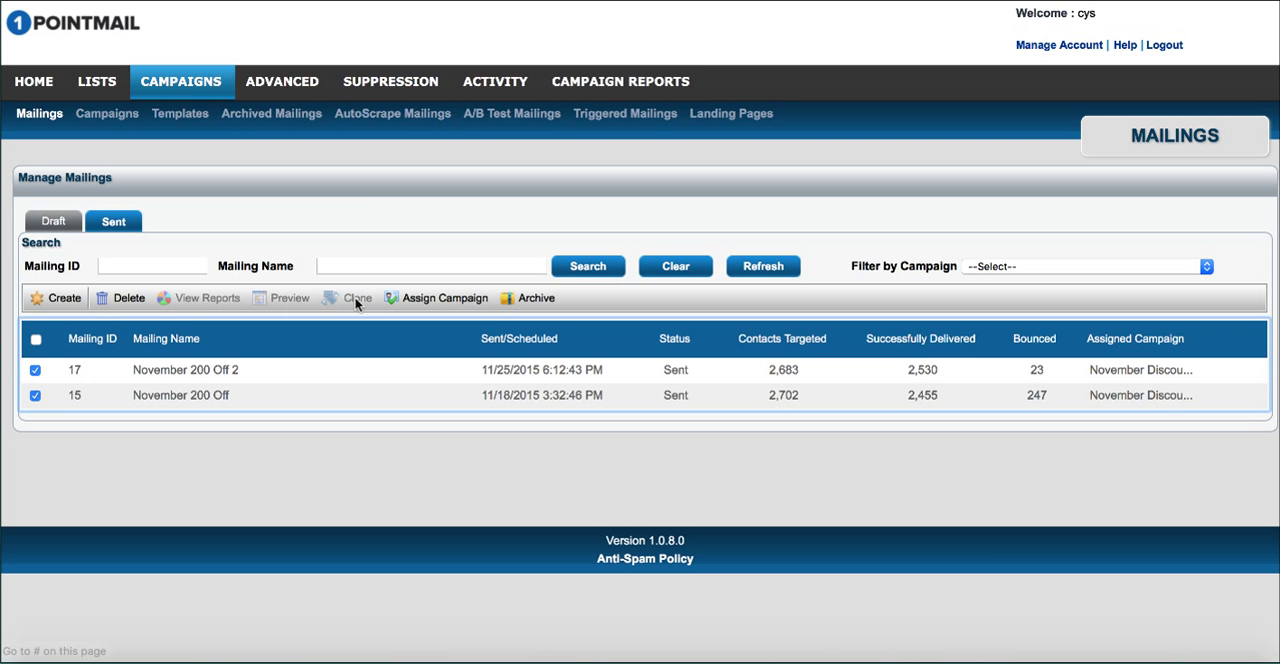
pyautogui.click(411, 300)
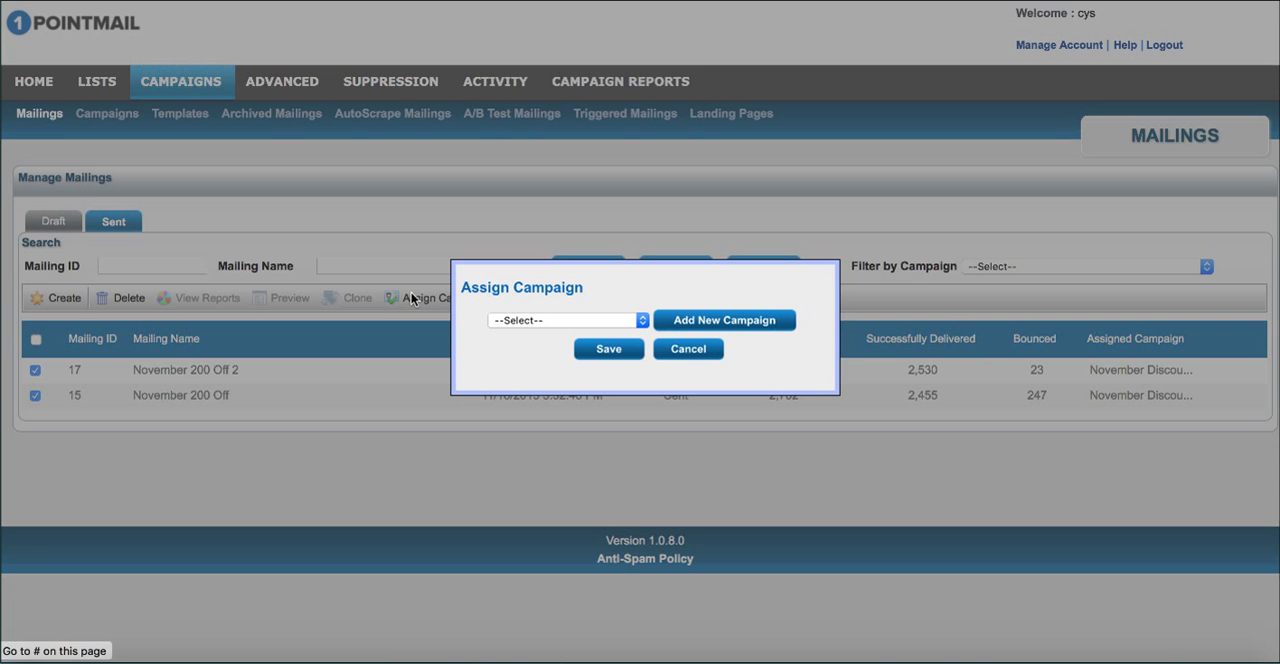
pyautogui.click(551, 319)
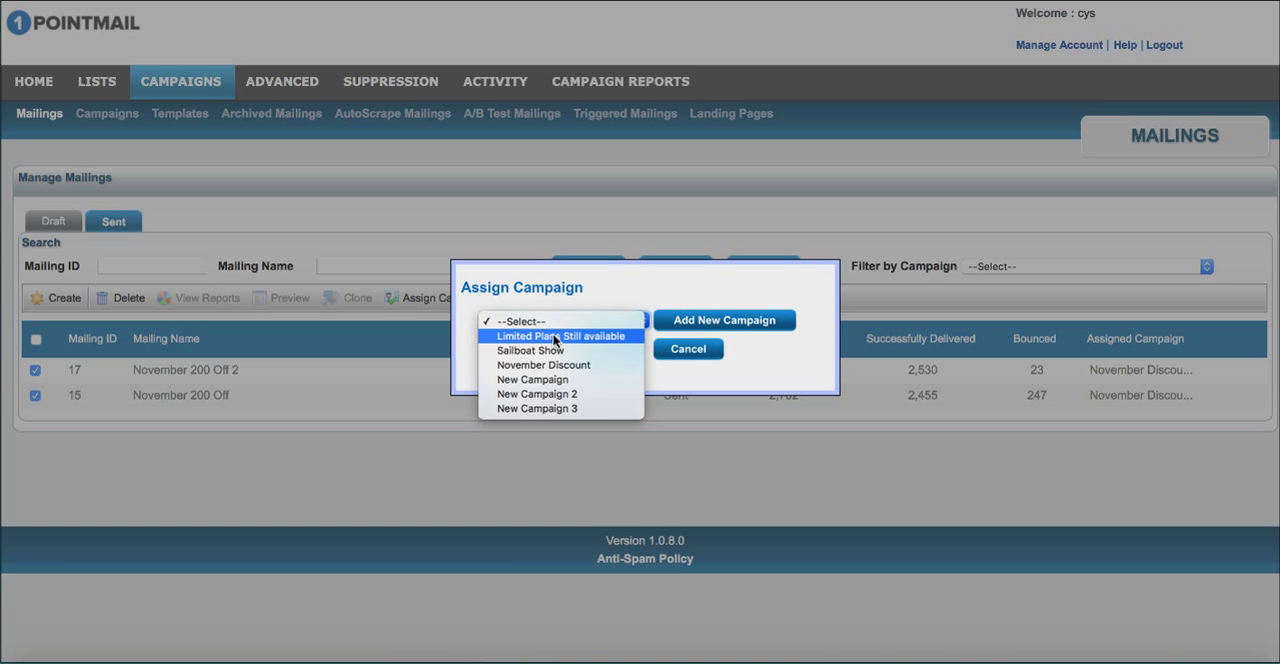
pyautogui.click(565, 350)
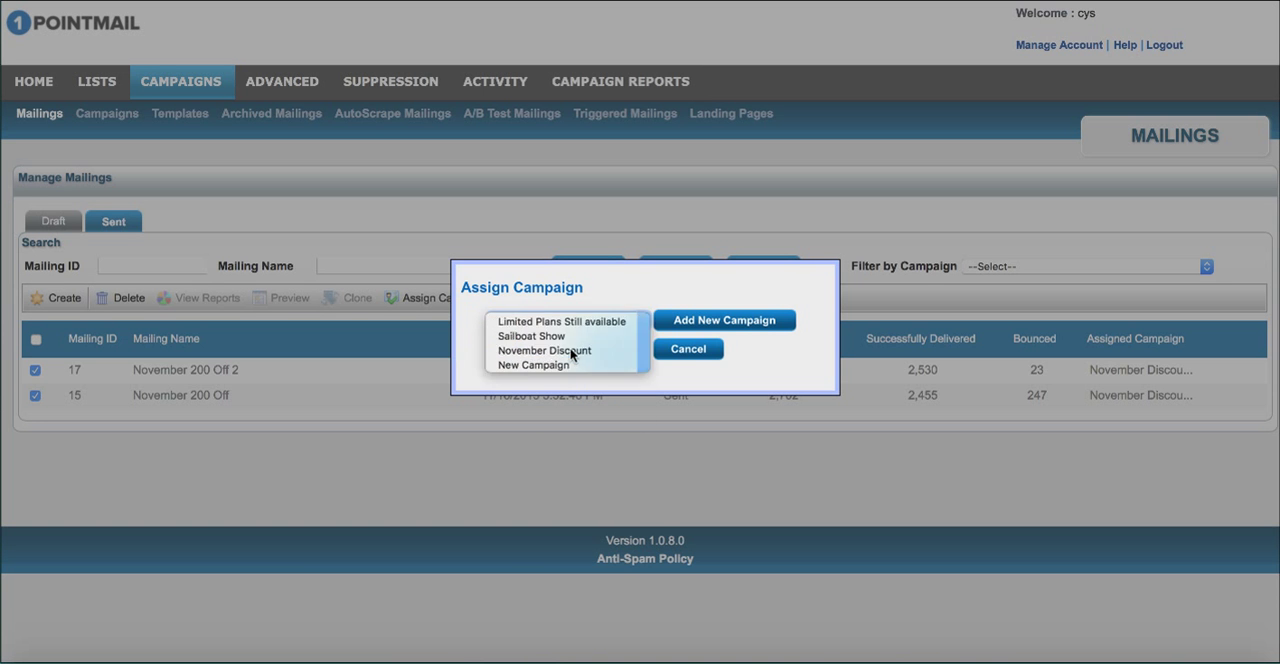
pyautogui.click(595, 352)
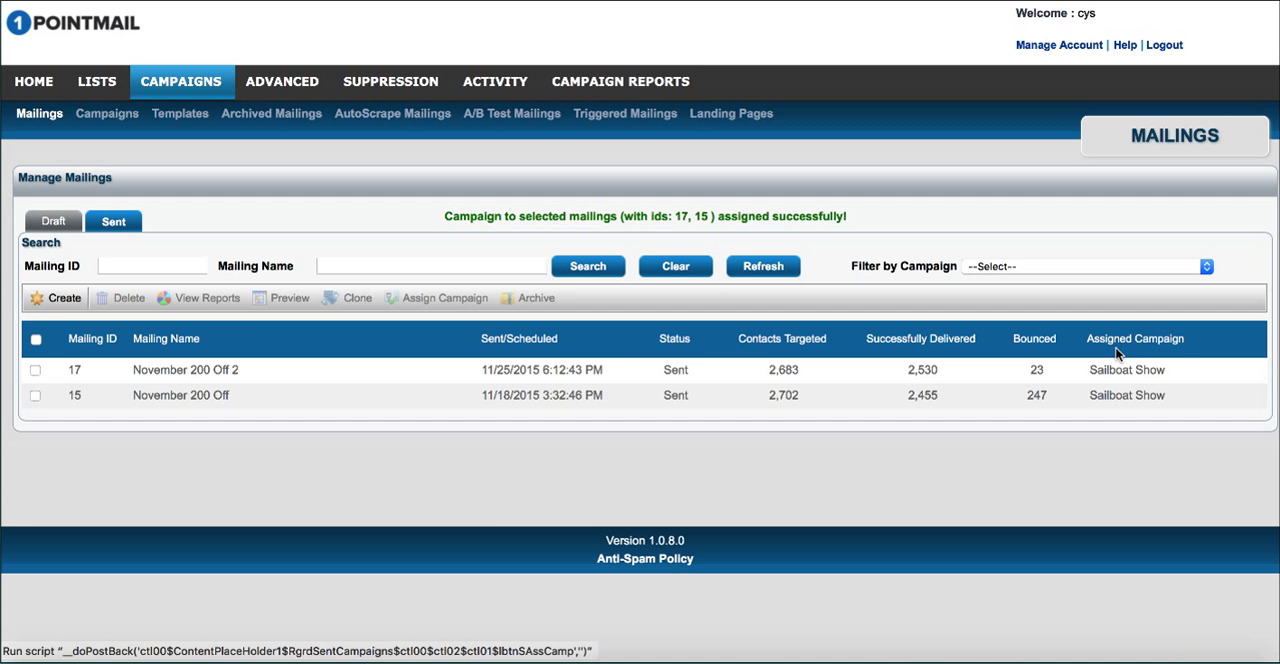
pyautogui.moveTo(1088, 368); pyautogui.dragTo(1170, 389)
pyautogui.click(1098, 451)
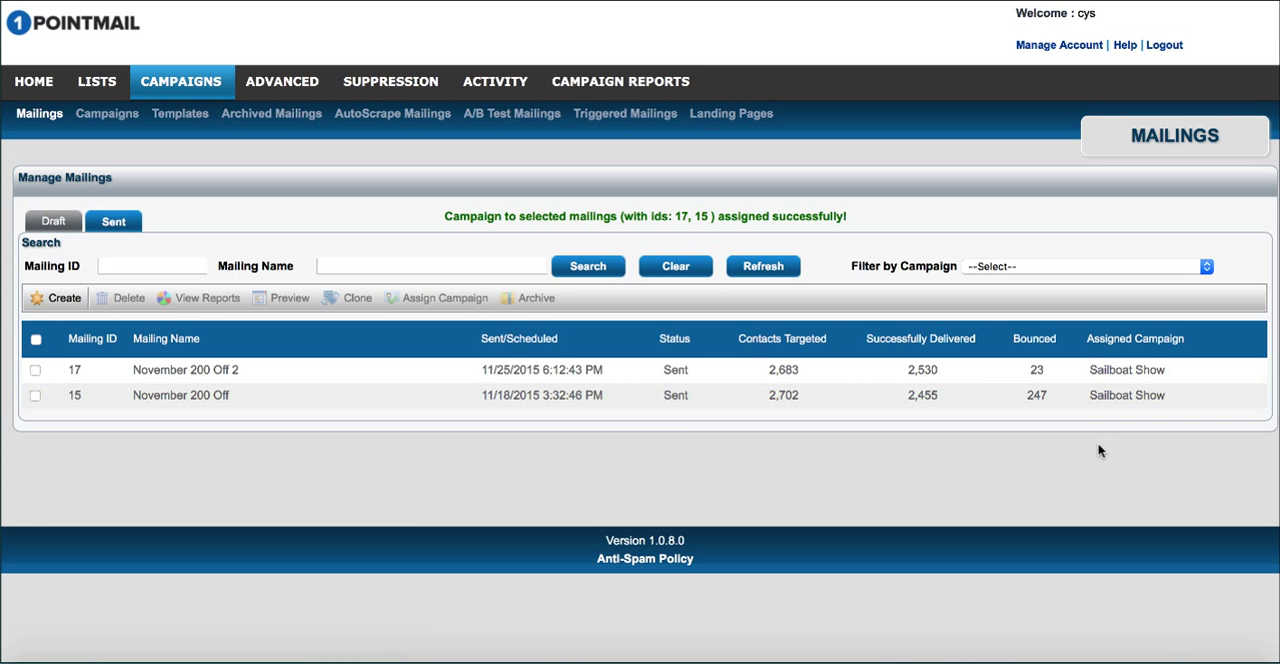